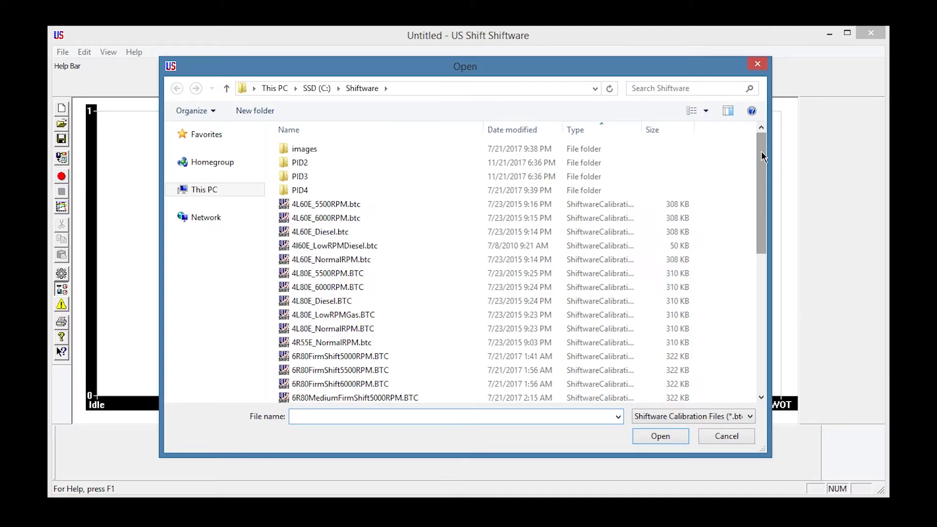
Step: Load the E4OD-4R100 calibration file from the Open dialog's file list
left_click_drag(761, 155, 761, 190)
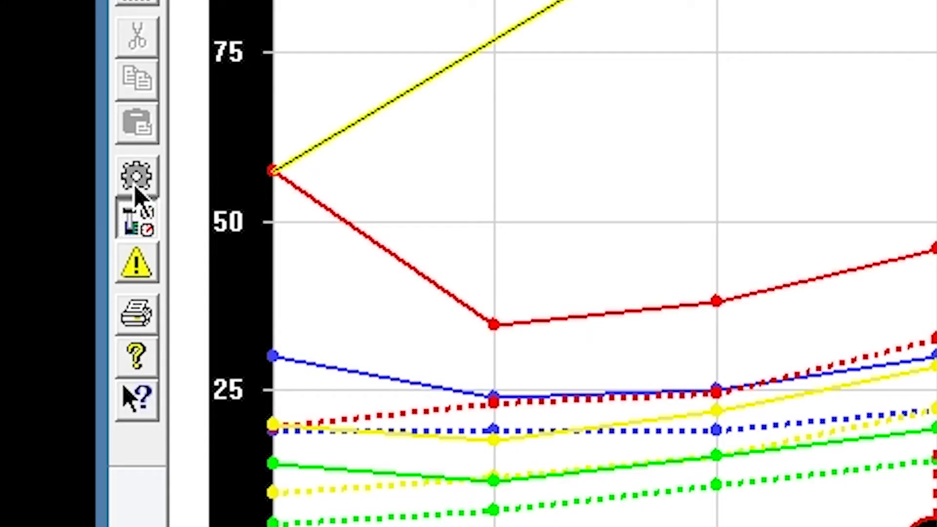
left_click(135, 187)
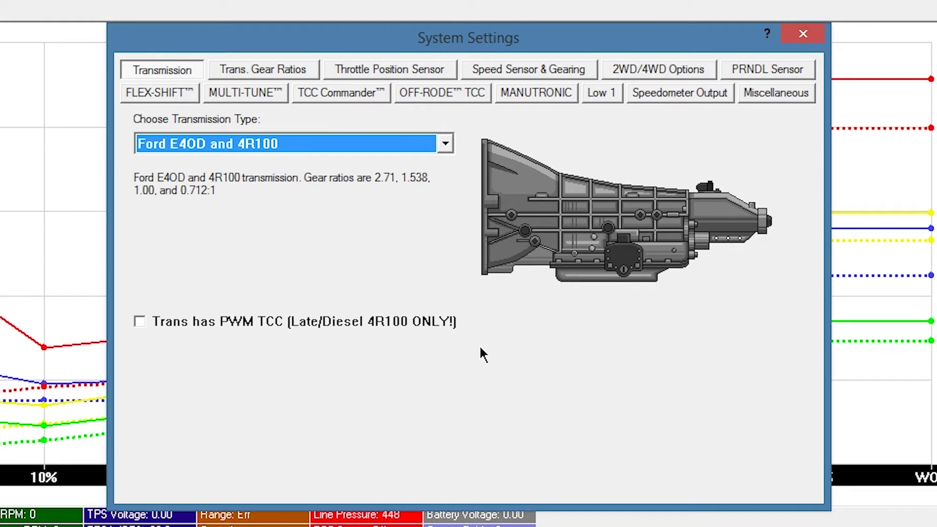
Step: Go to the Speed Sensor & Gearing settings for the Ford E4OD/4R100 tune
left_click(496, 69)
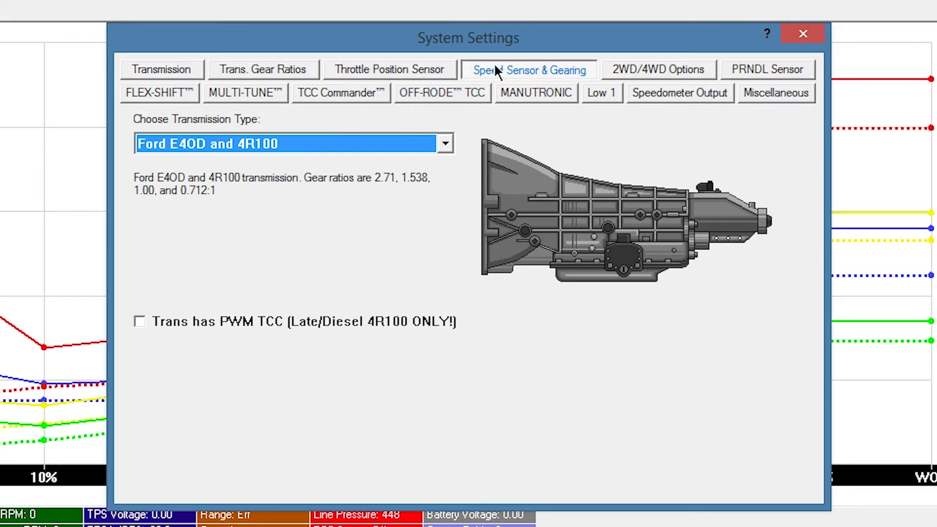
Step: Set the output shaft speed sensor type to Rear Axle ABS Sensor
left_click(436, 146)
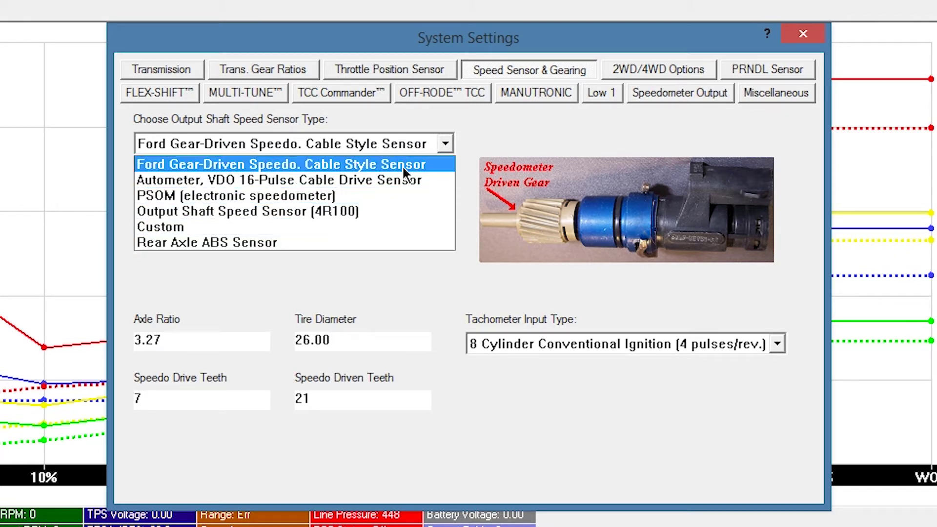
left_click(434, 196)
left_click(444, 144)
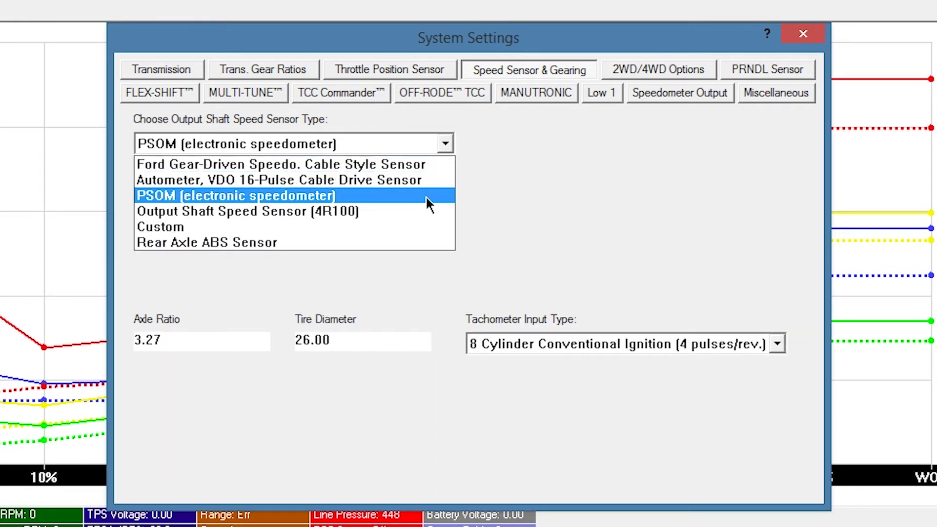
left_click(421, 211)
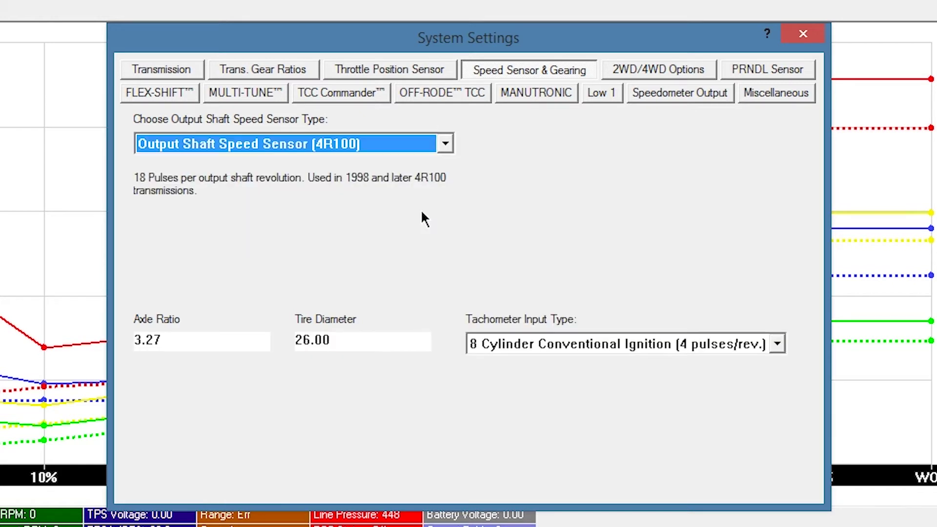
left_click(446, 143)
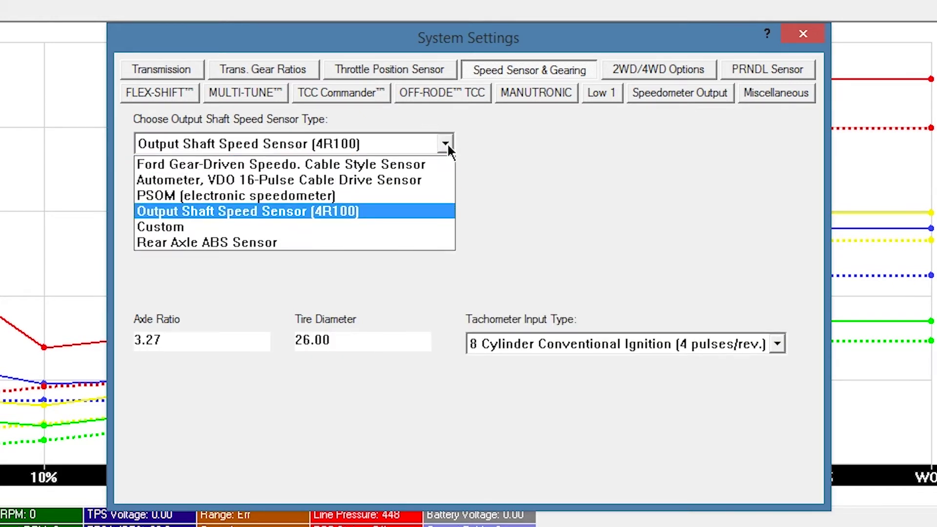
left_click(402, 237)
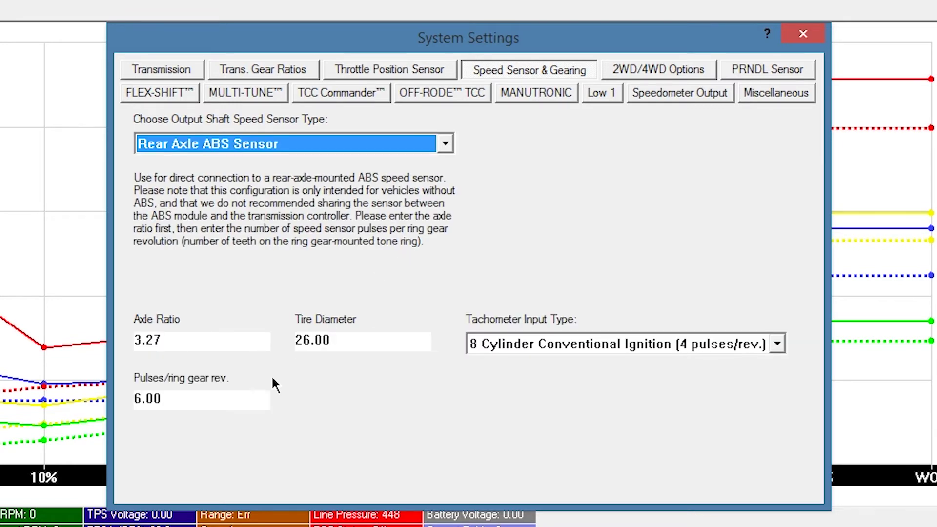
Step: Acknowledge the pulses-per-revolution guidance message and go to the PRNDL Sensor settings
left_click(249, 398)
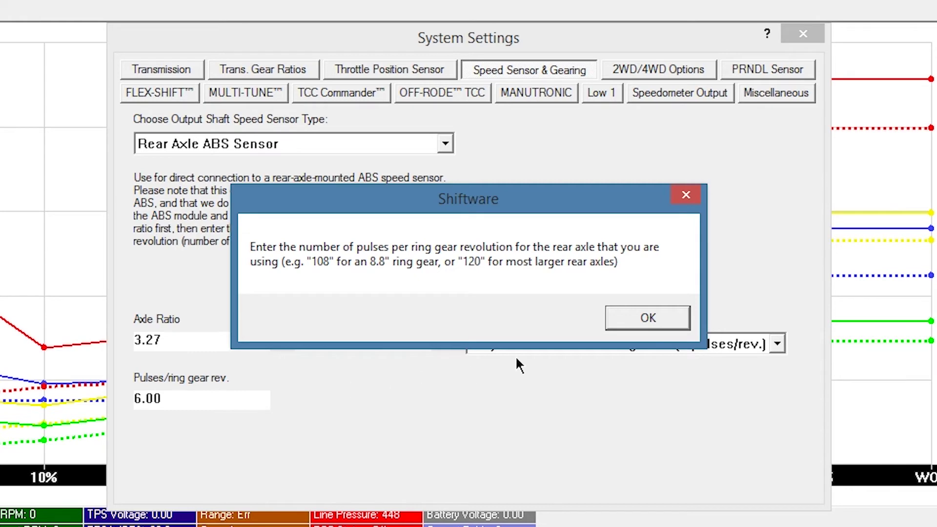
left_click(632, 316)
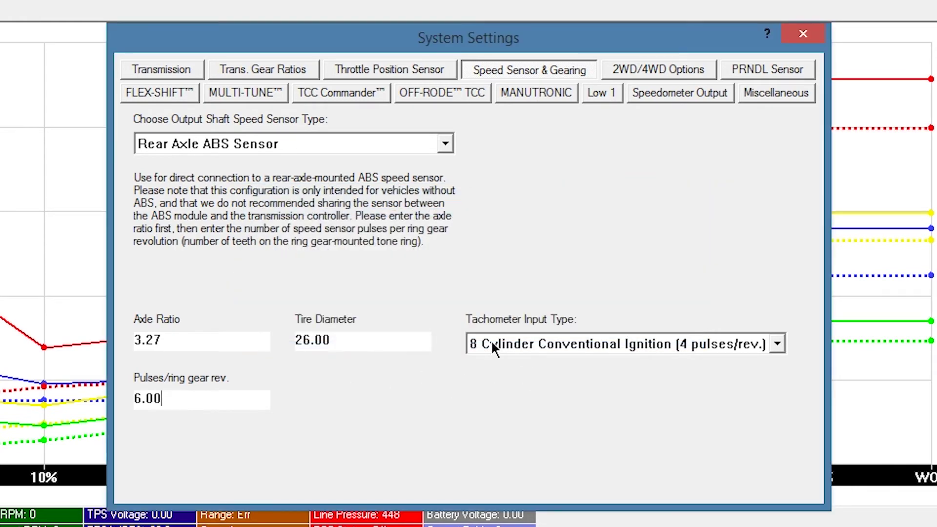
left_click(731, 77)
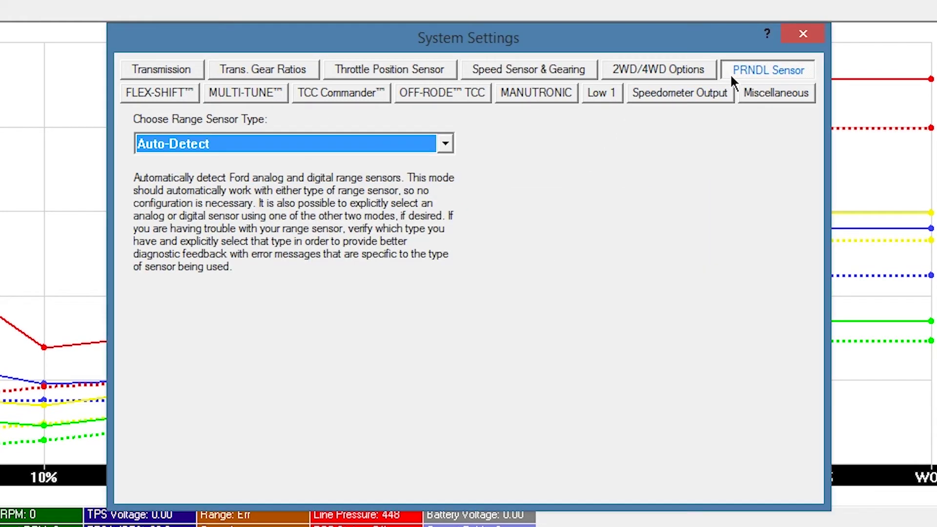
Step: Keep the range sensor type on Auto-Detect and close System Settings
left_click(445, 143)
left_click(803, 33)
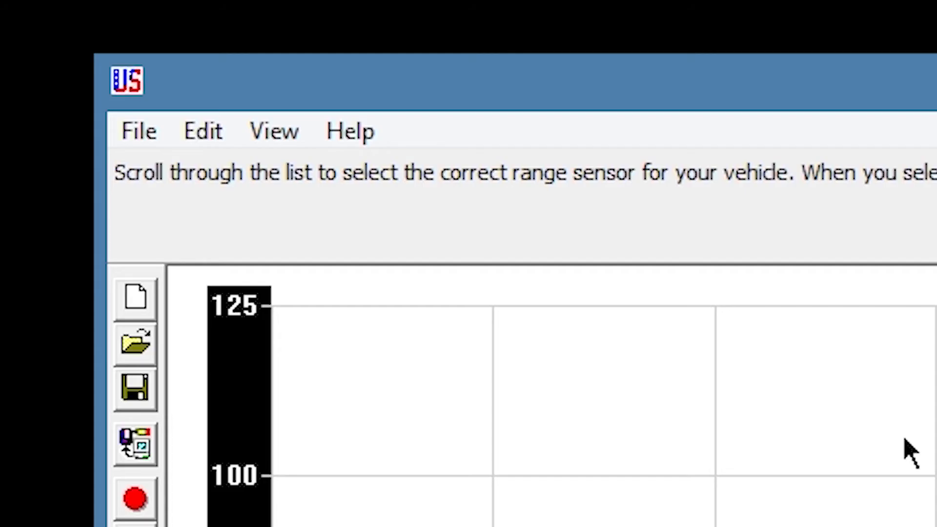
Step: Save the tune as 'Custom Config' and write it to Table1 - Master Configuration
left_click(136, 132)
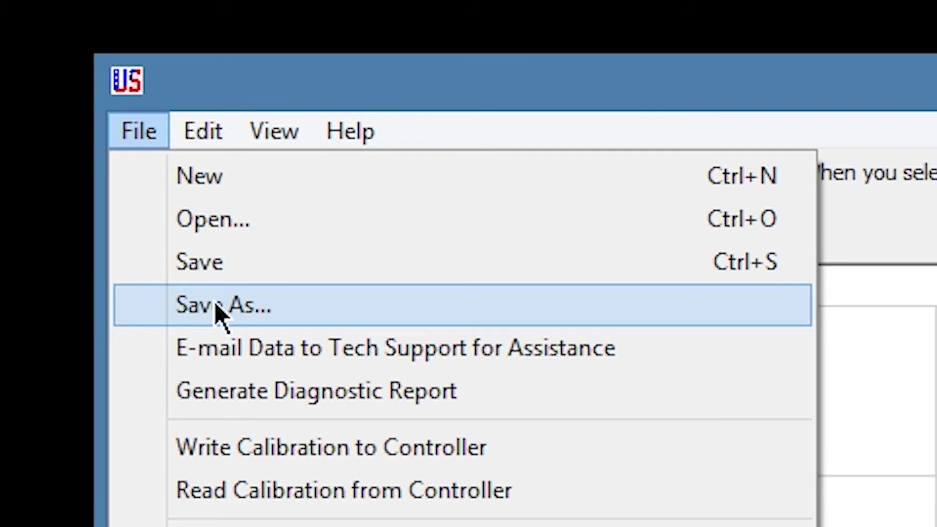
left_click(220, 306)
type("Custom C")
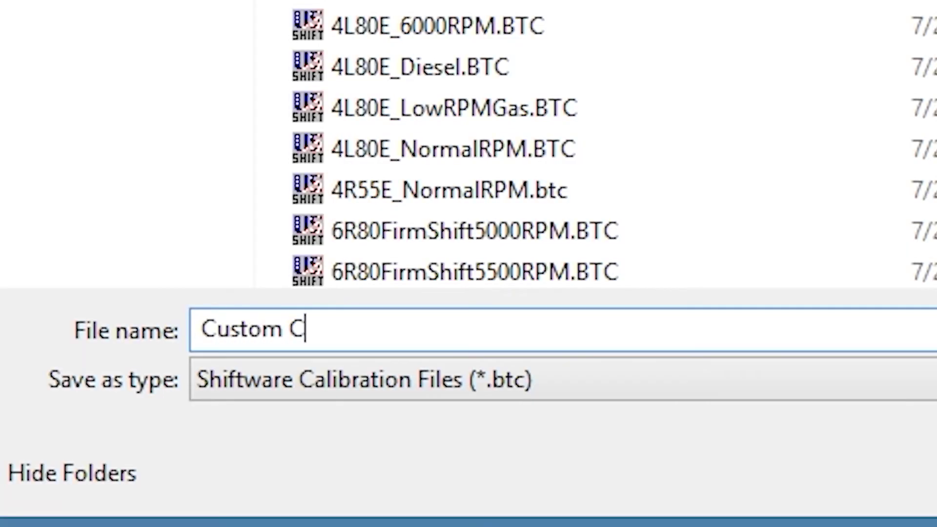
type("onfig")
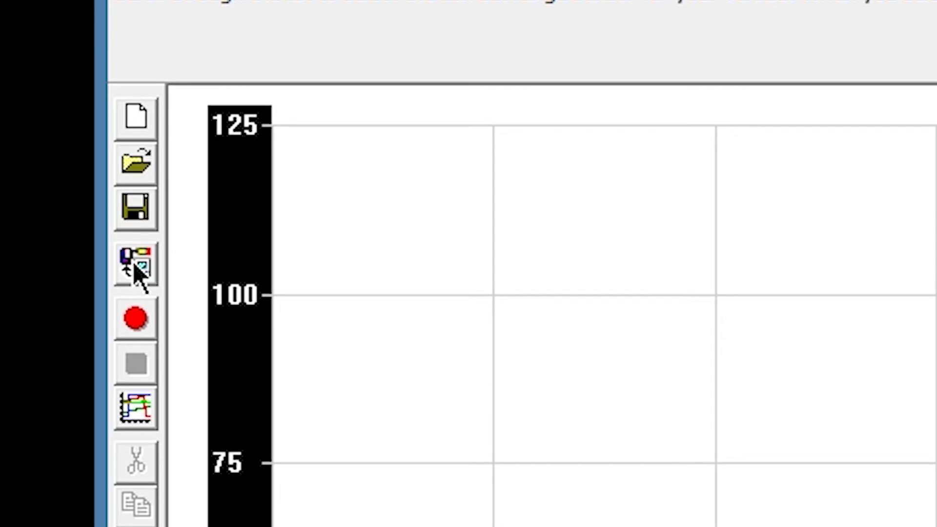
left_click(132, 261)
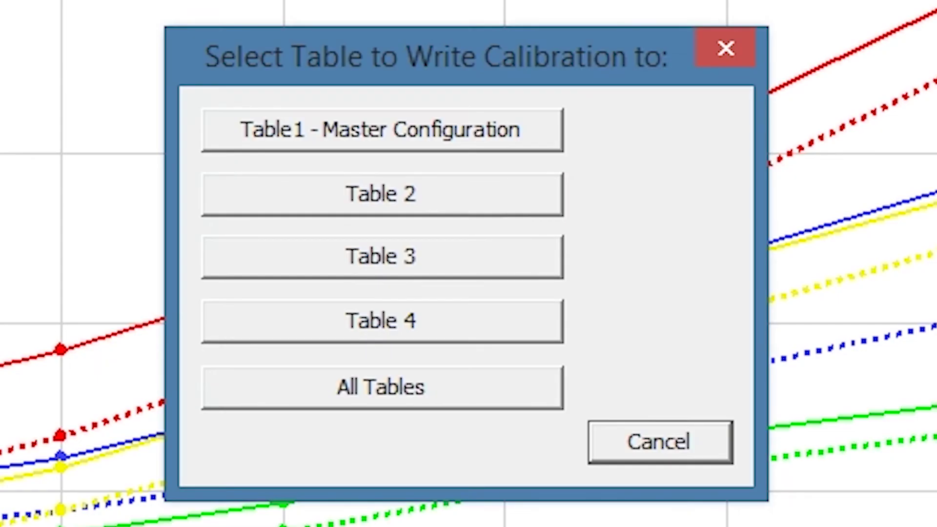
left_click(213, 146)
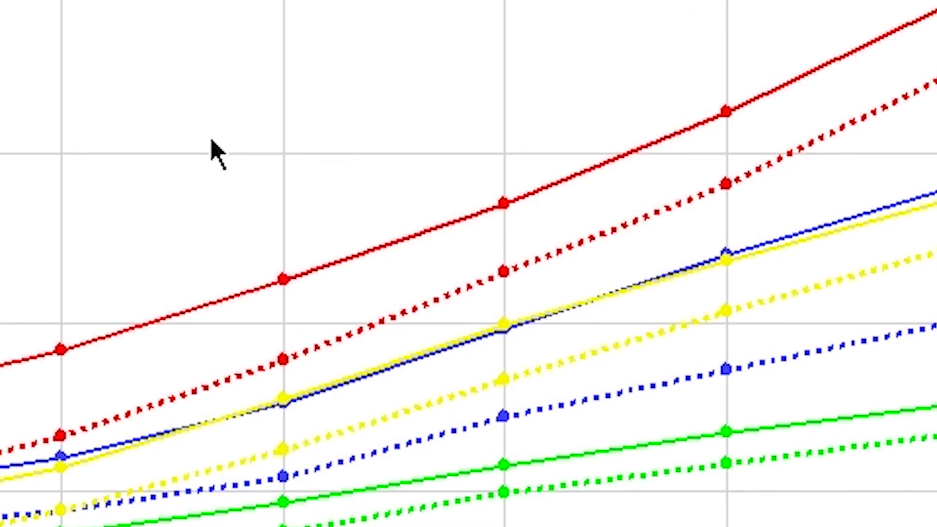